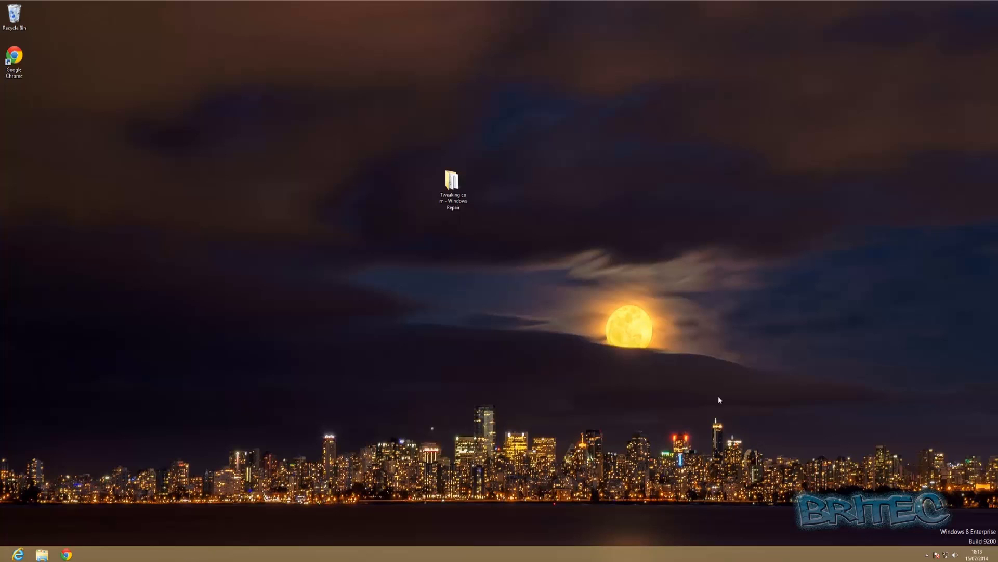
Step: Launch Repair_Windows from the Tweaking.com folder with admin rights, then close the folder window
{"action": "double_click", "coordinate": [451, 182]}
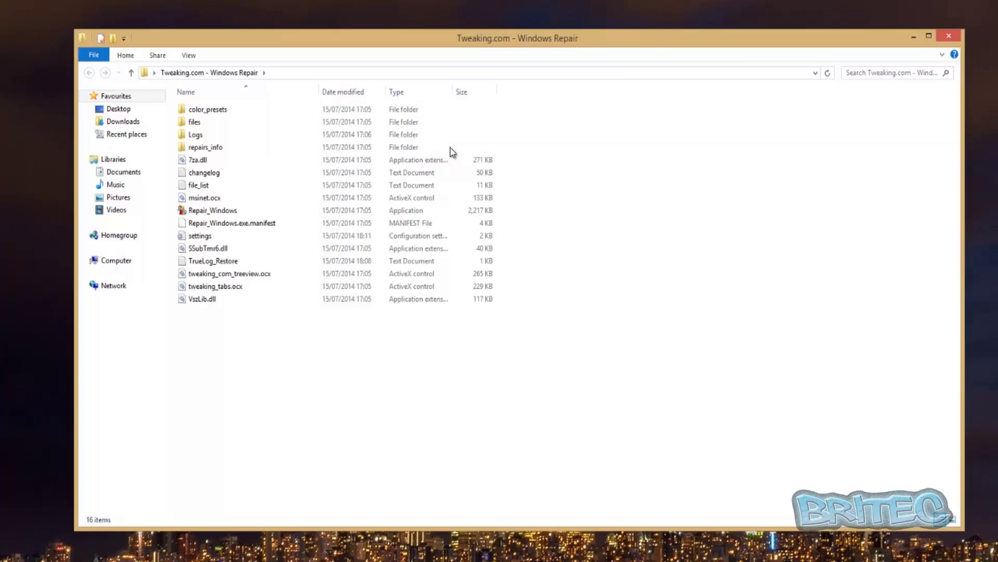
{"action": "left_click", "coordinate": [208, 211]}
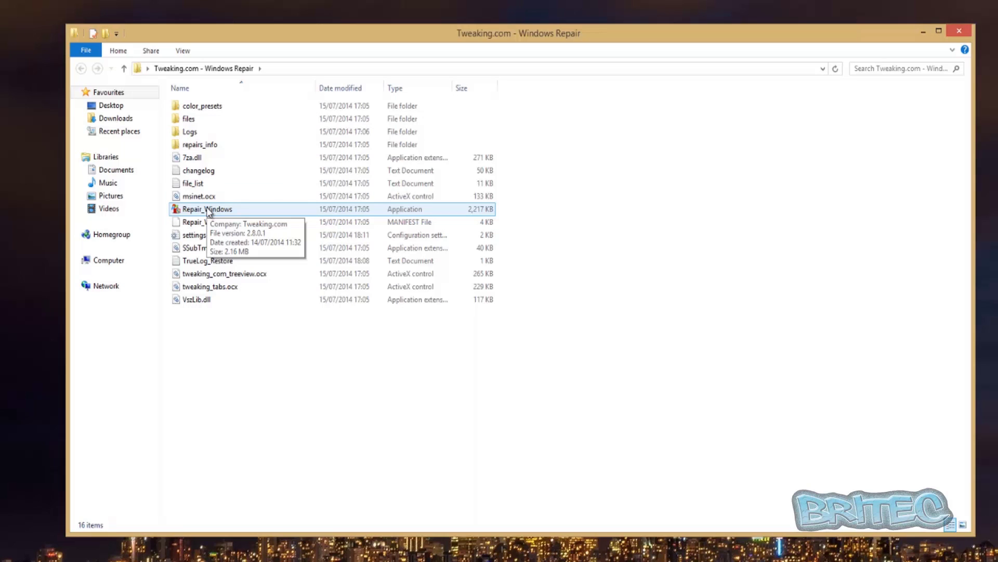
{"action": "double_click", "coordinate": [209, 211]}
{"action": "left_click", "coordinate": [566, 305]}
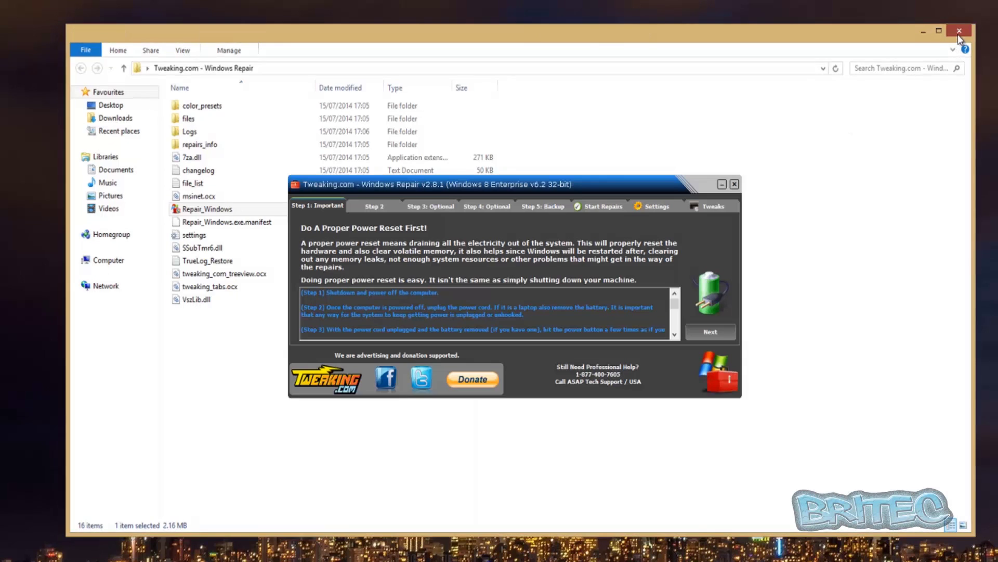
{"action": "left_click", "coordinate": [959, 31]}
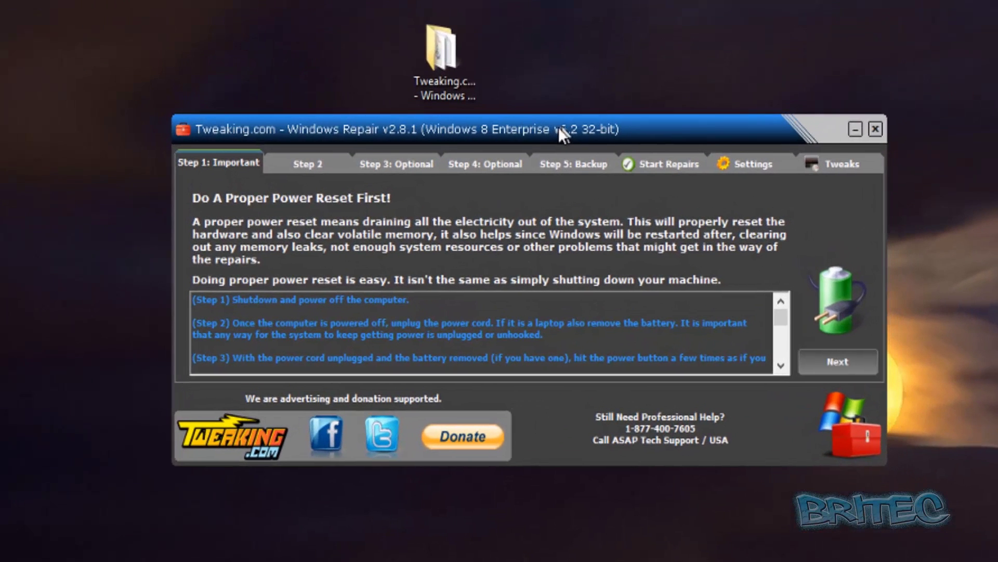
Step: Go to Windows Repair's Step 5: Backup page and start a Registry Backup
{"action": "left_click_drag", "start_coordinate": [557, 127], "coordinate": [554, 128]}
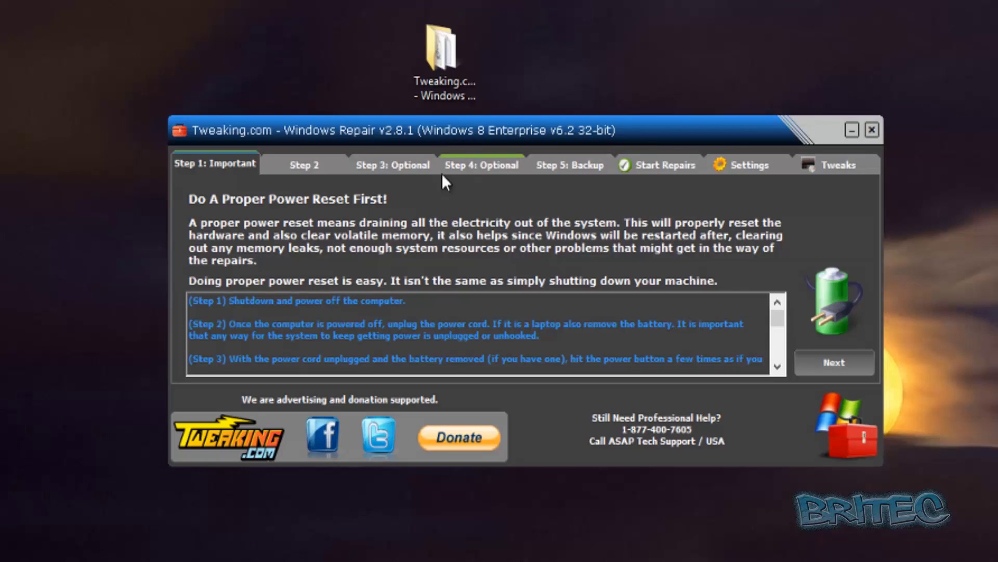
{"action": "left_click", "coordinate": [577, 165]}
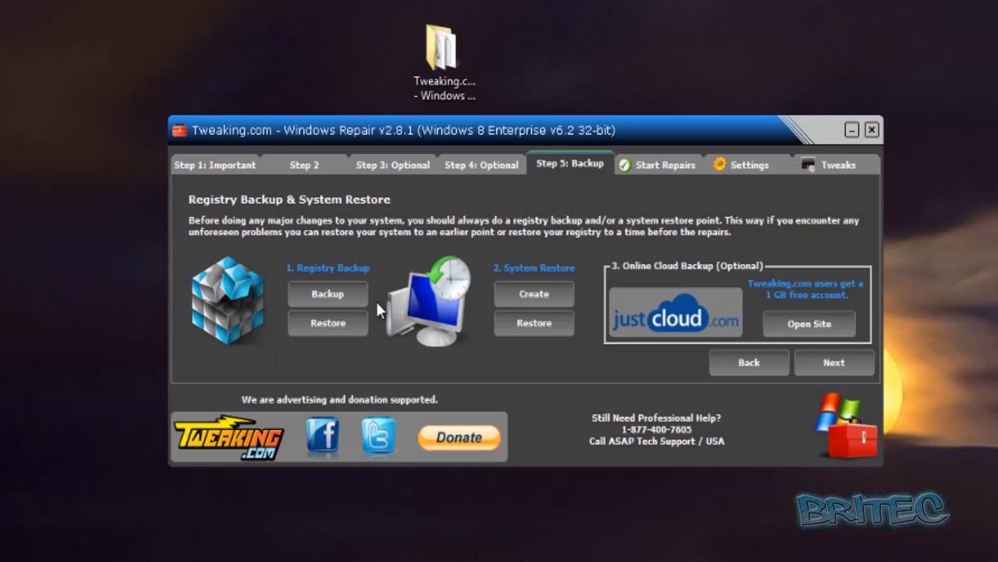
{"action": "left_click", "coordinate": [330, 292]}
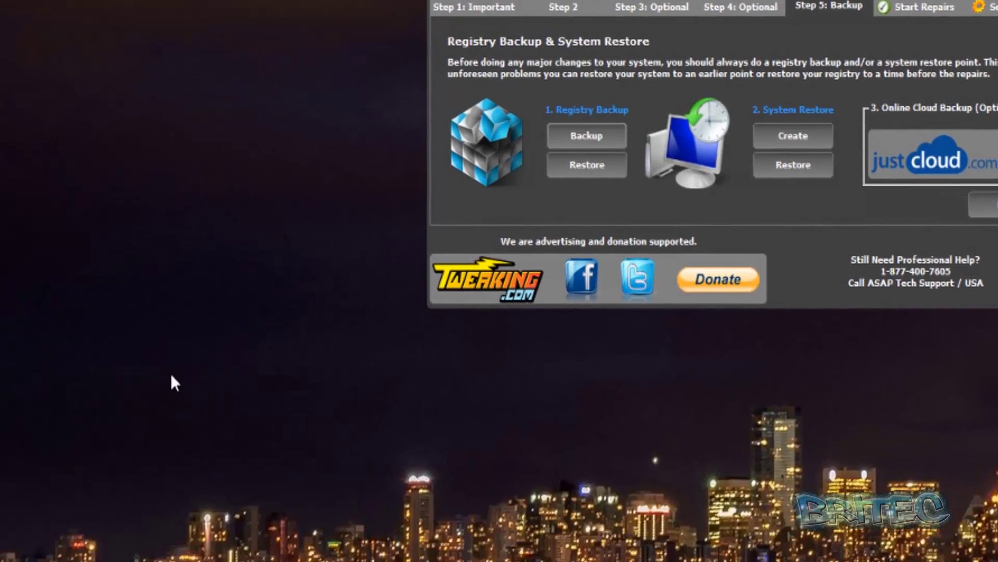
Step: Browse File Explorer to C:\RegBackup\BENCH\15.07.2014_18.14.31, the newest registry backup
{"action": "mouse_move", "coordinate": [4, 558]}
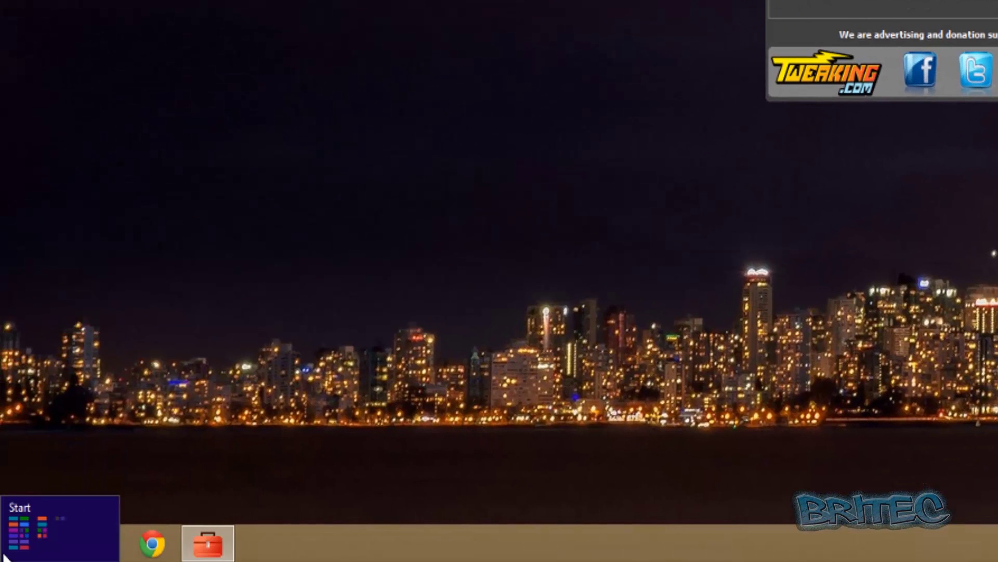
{"action": "right_click", "coordinate": [5, 557]}
{"action": "left_click", "coordinate": [47, 467]}
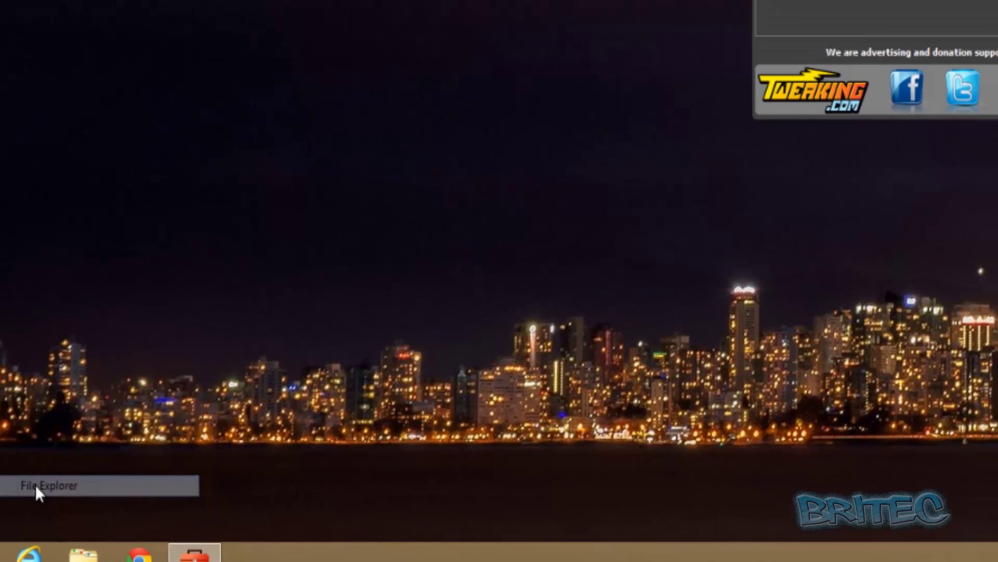
{"action": "left_click", "coordinate": [287, 169]}
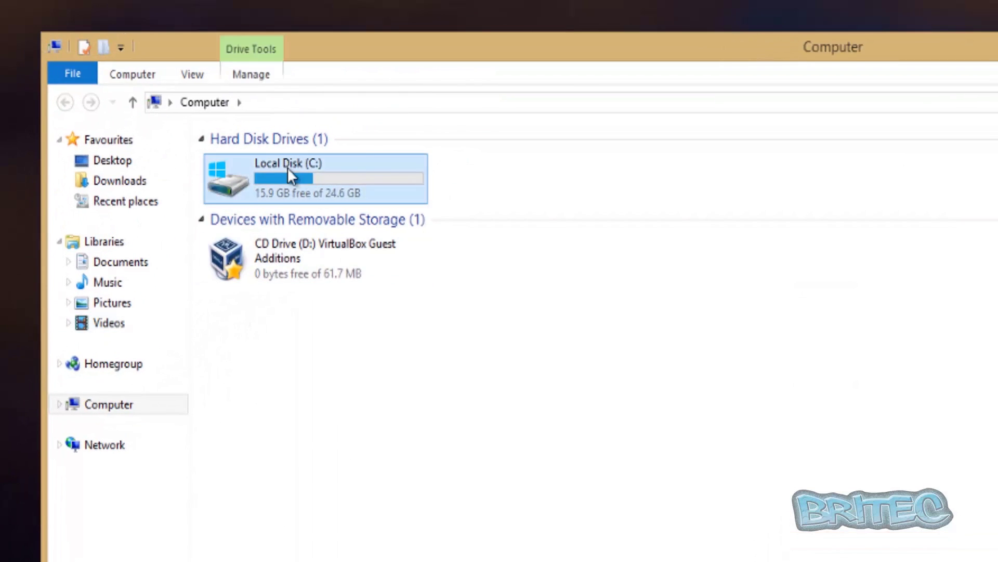
{"action": "double_click", "coordinate": [287, 167]}
{"action": "left_click", "coordinate": [245, 203]}
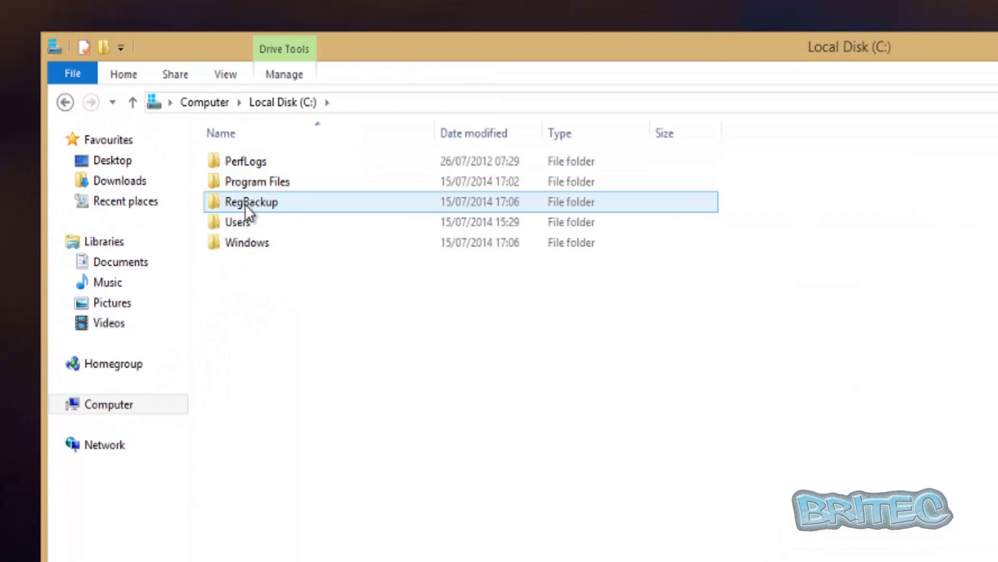
{"action": "double_click", "coordinate": [249, 205]}
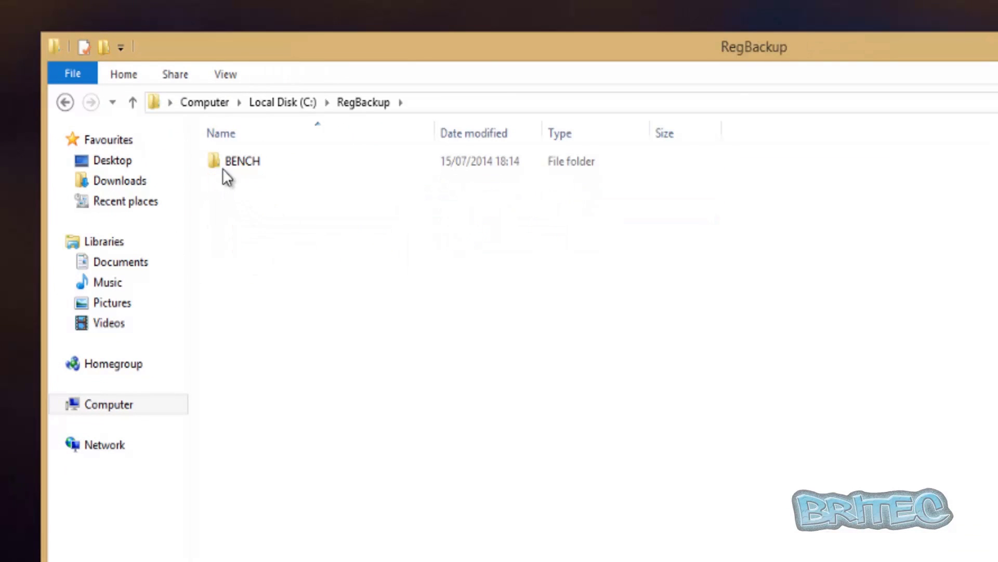
{"action": "double_click", "coordinate": [229, 158]}
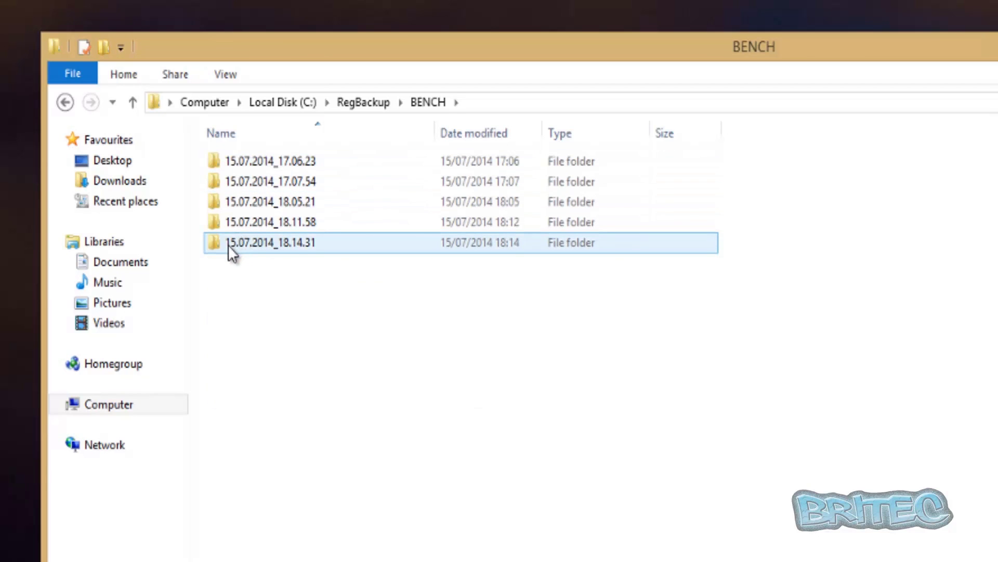
{"action": "mouse_move", "coordinate": [232, 252]}
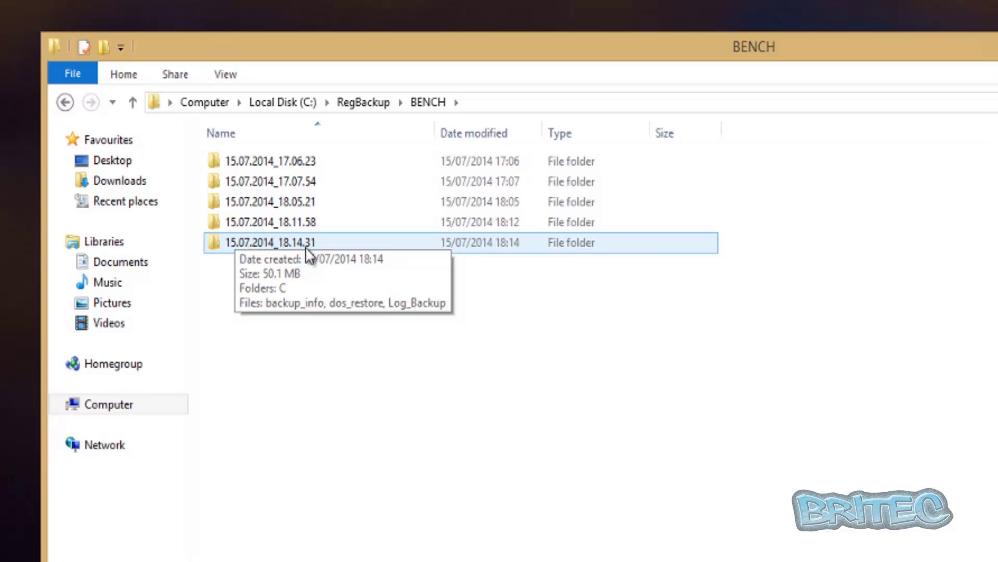
{"action": "double_click", "coordinate": [276, 245]}
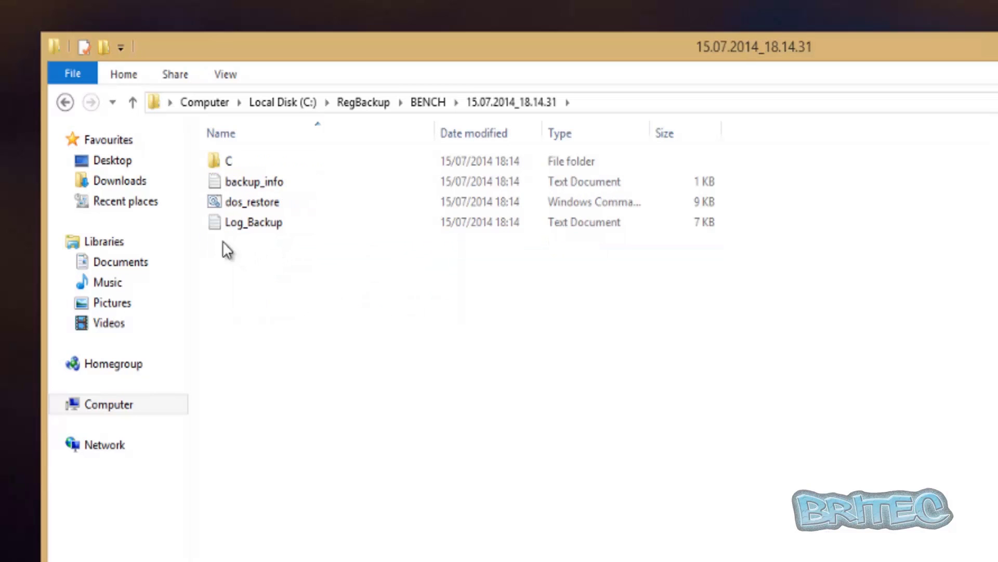
Step: Inspect the backup's Log_Backup and dos_restore files
{"action": "left_click", "coordinate": [263, 226]}
{"action": "left_click", "coordinate": [245, 206]}
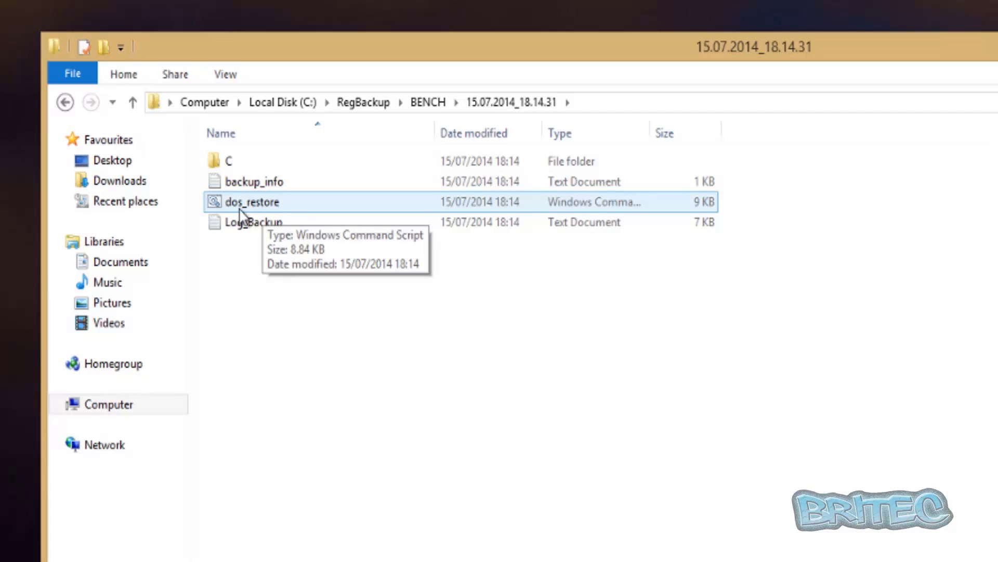
{"action": "left_click", "coordinate": [239, 219]}
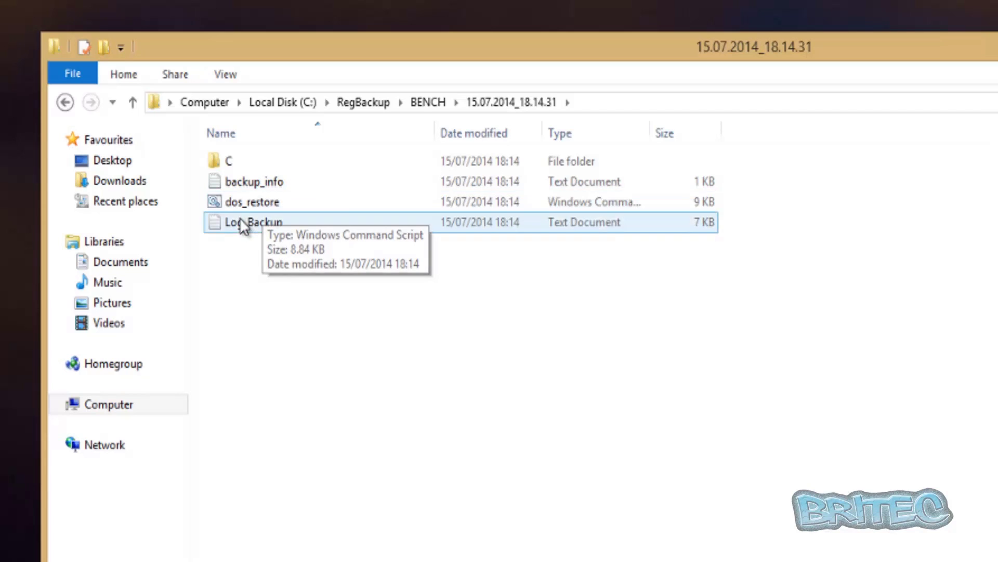
{"action": "left_click", "coordinate": [251, 209]}
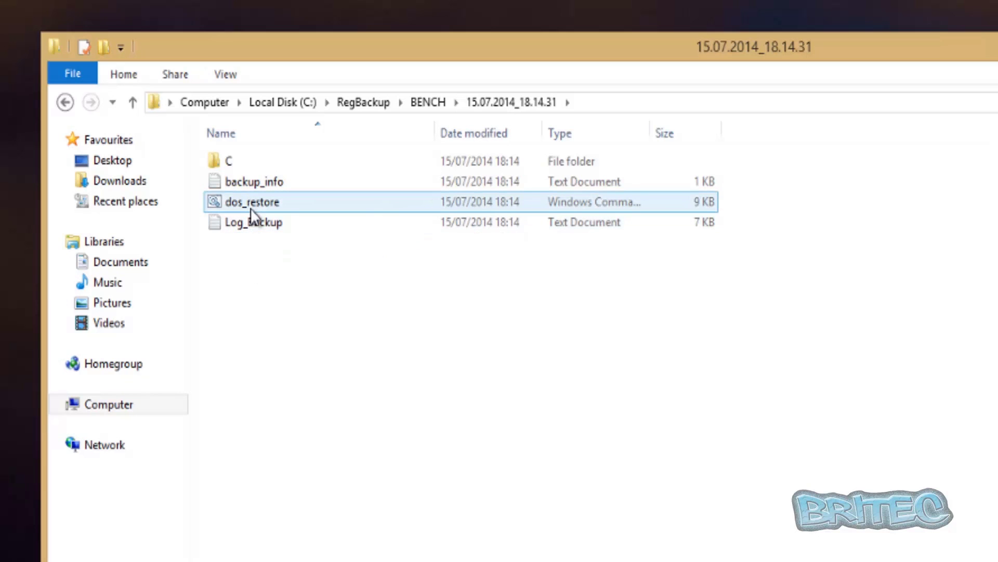
Step: Open the backup's C folder and check its Users and Windows folders
{"action": "double_click", "coordinate": [218, 158]}
{"action": "left_click", "coordinate": [280, 183]}
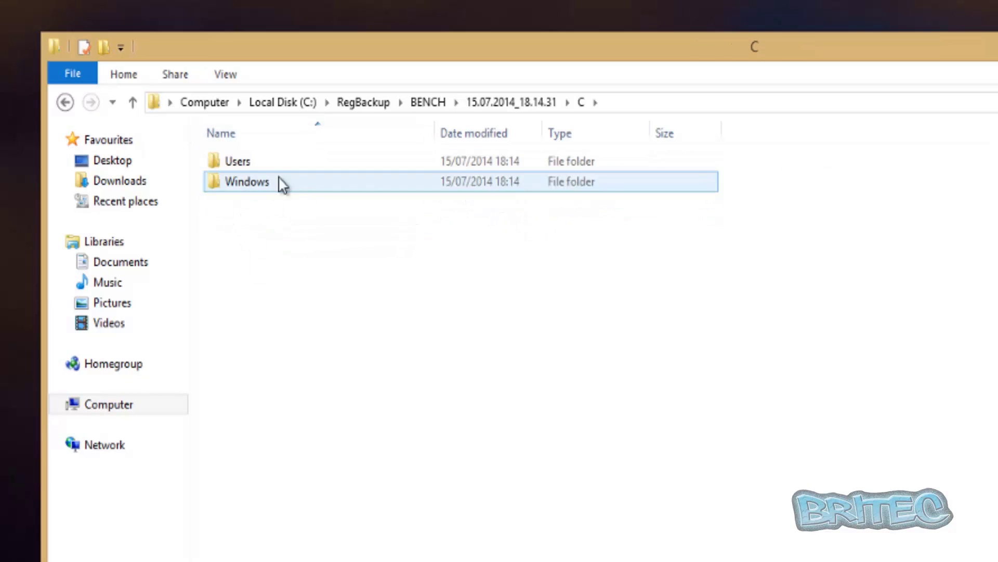
{"action": "key", "text": "Up"}
{"action": "key", "text": "Down"}
{"action": "key", "text": "Up"}
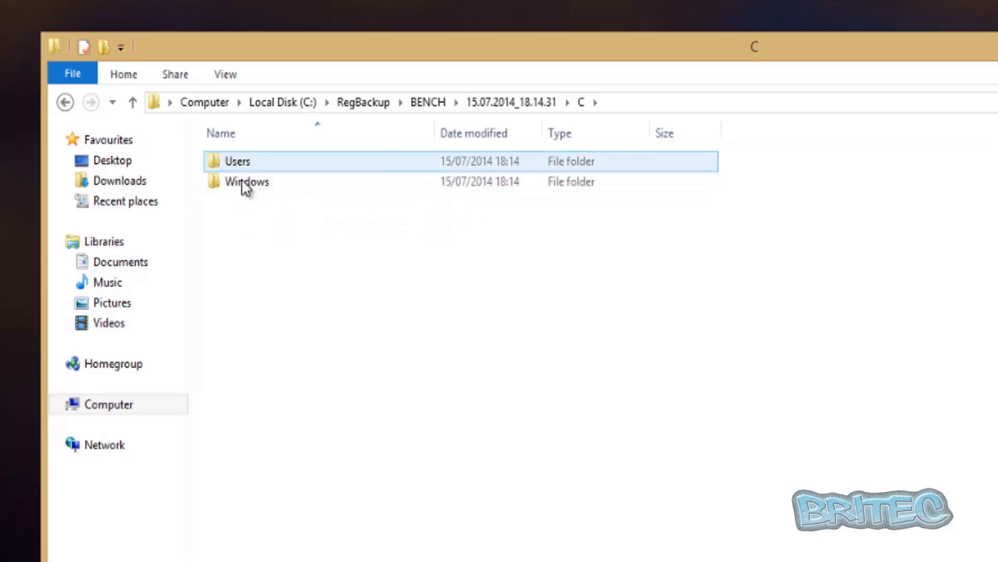
{"action": "key", "text": "Down"}
{"action": "left_click", "coordinate": [195, 137]}
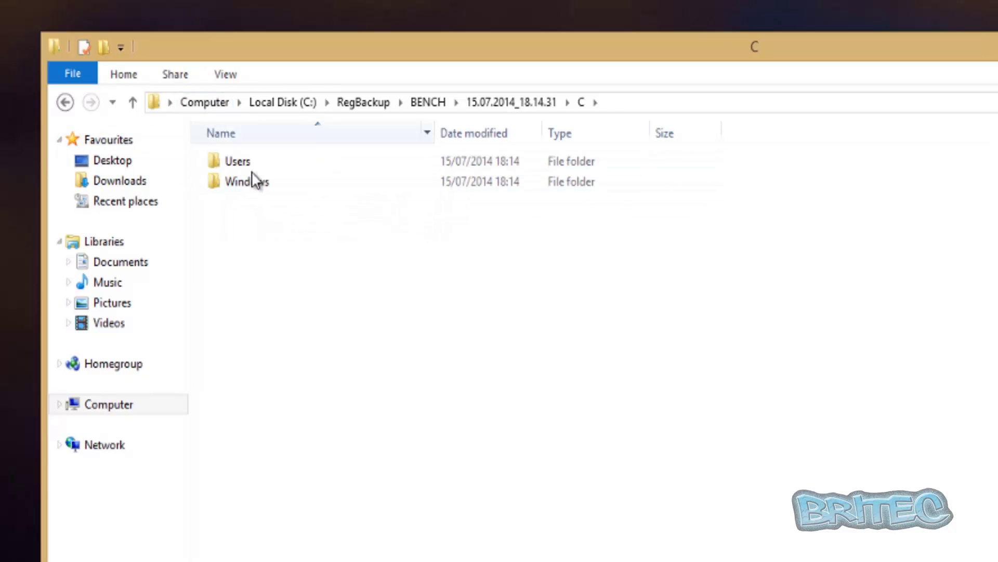
{"action": "key", "text": "Up"}
{"action": "left_click", "coordinate": [426, 207]}
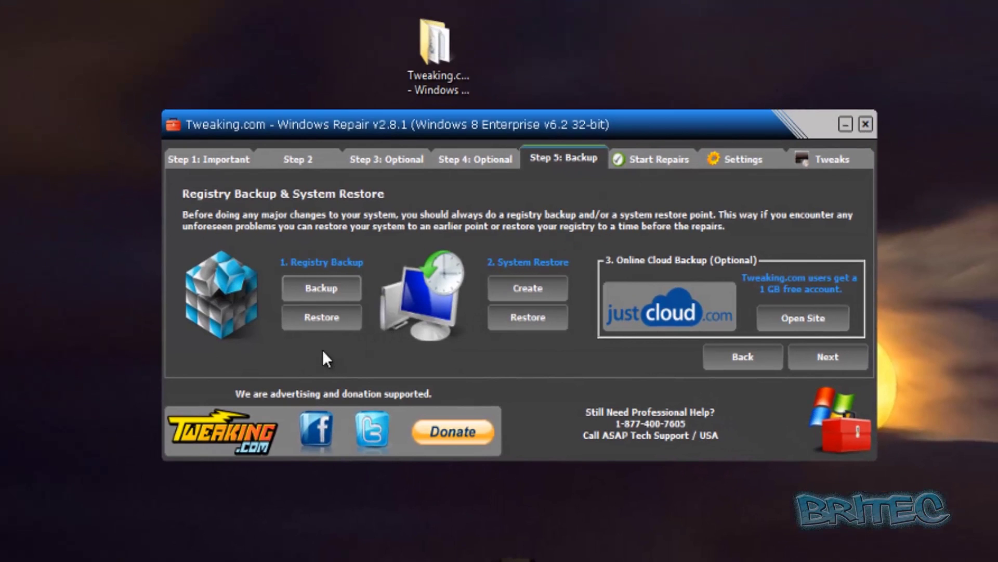
Step: On the Restore Registry tab, select the 15/07/2014 18:14:31 backup with its 12 files
{"action": "left_click", "coordinate": [320, 319]}
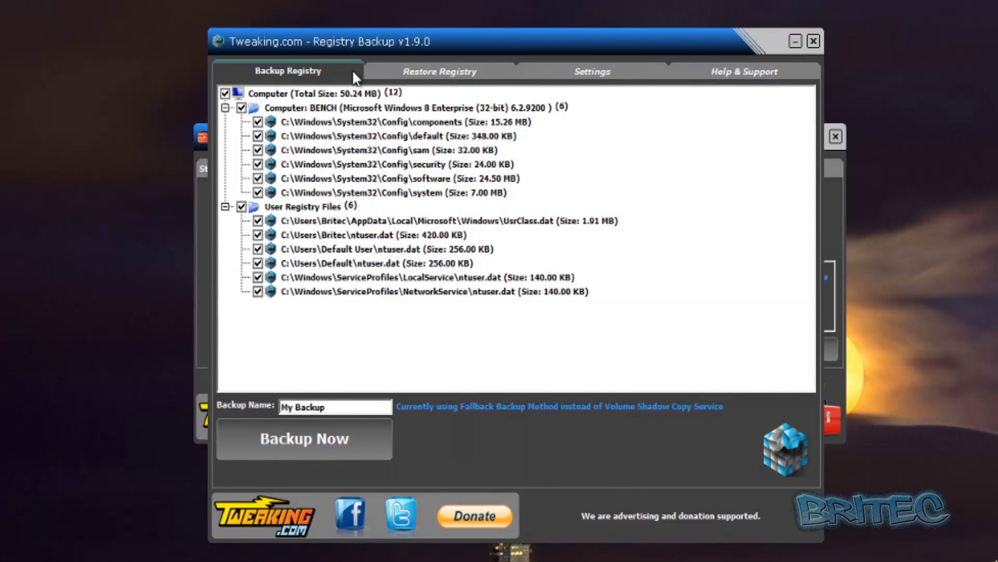
{"action": "left_click", "coordinate": [434, 73]}
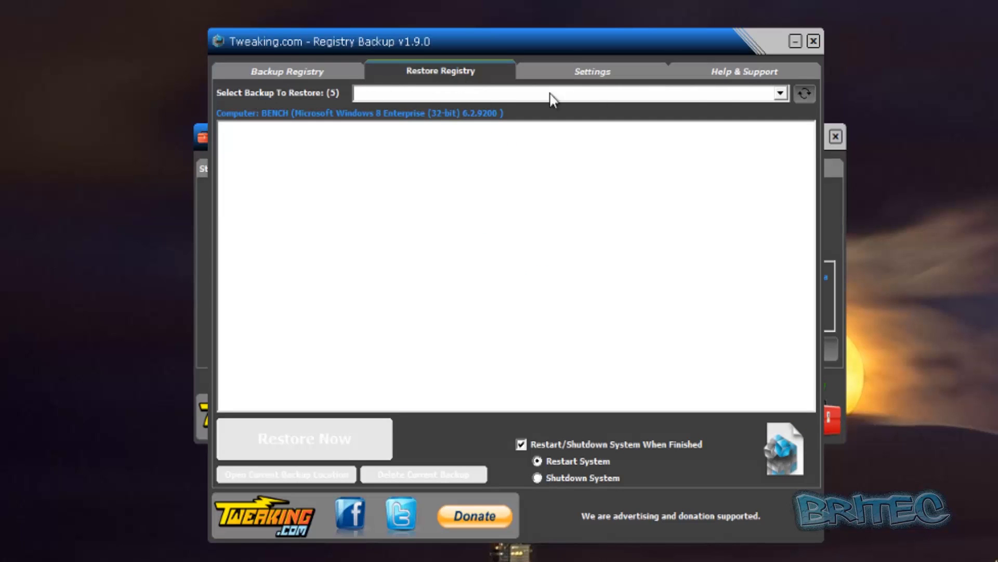
{"action": "left_click", "coordinate": [780, 94]}
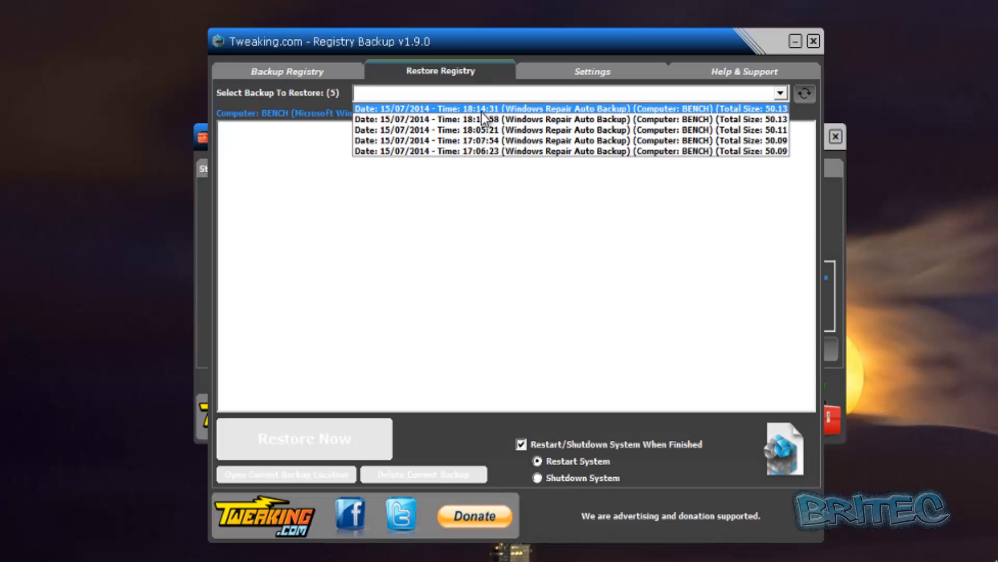
{"action": "left_click", "coordinate": [482, 110]}
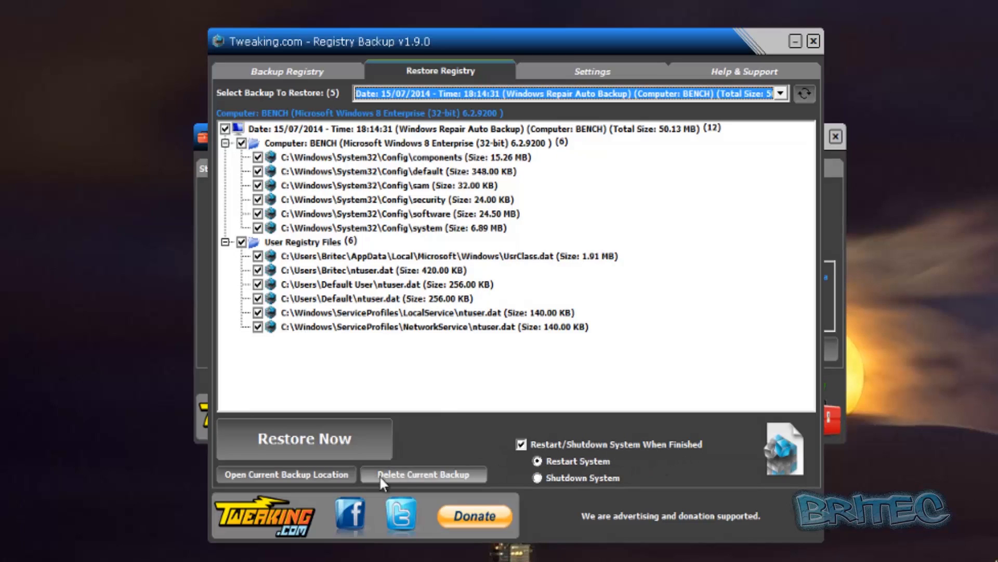
Step: Restore all 12 registry files from the 18:14:31 backup and confirm
{"action": "left_click", "coordinate": [308, 448]}
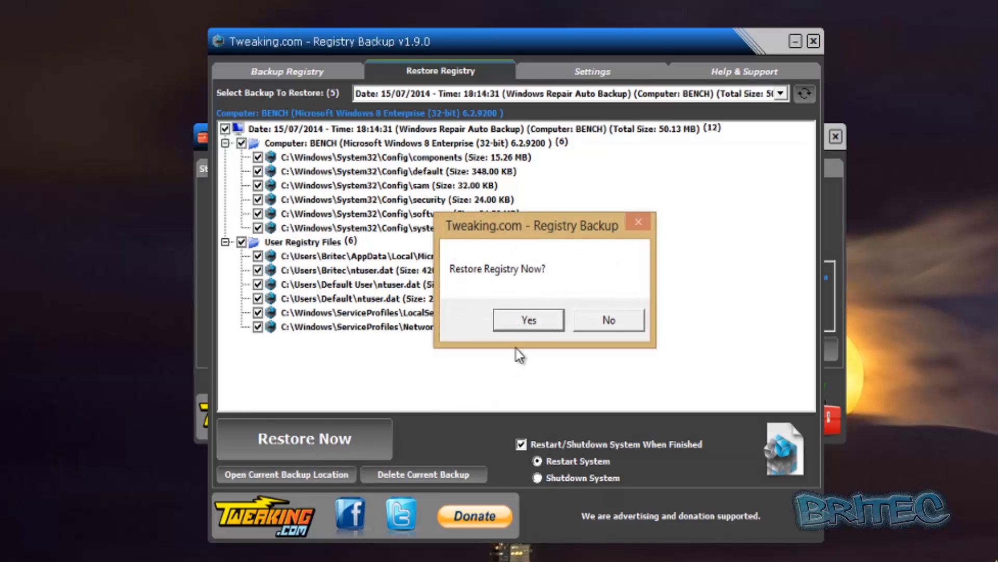
{"action": "left_click", "coordinate": [521, 321]}
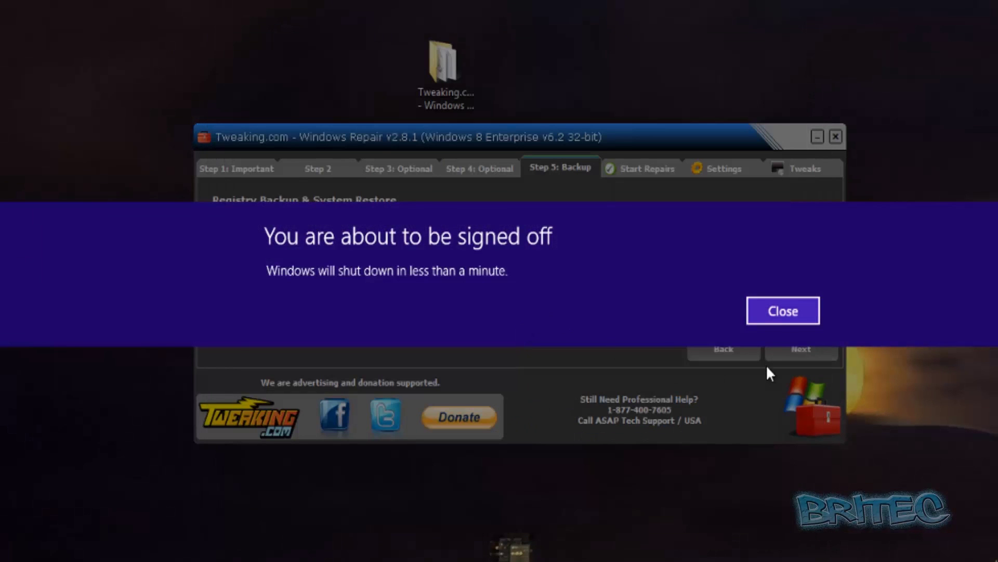
Step: Dismiss the sign-off notice and, once Windows restarts, return to the desktop
{"action": "left_click", "coordinate": [779, 313]}
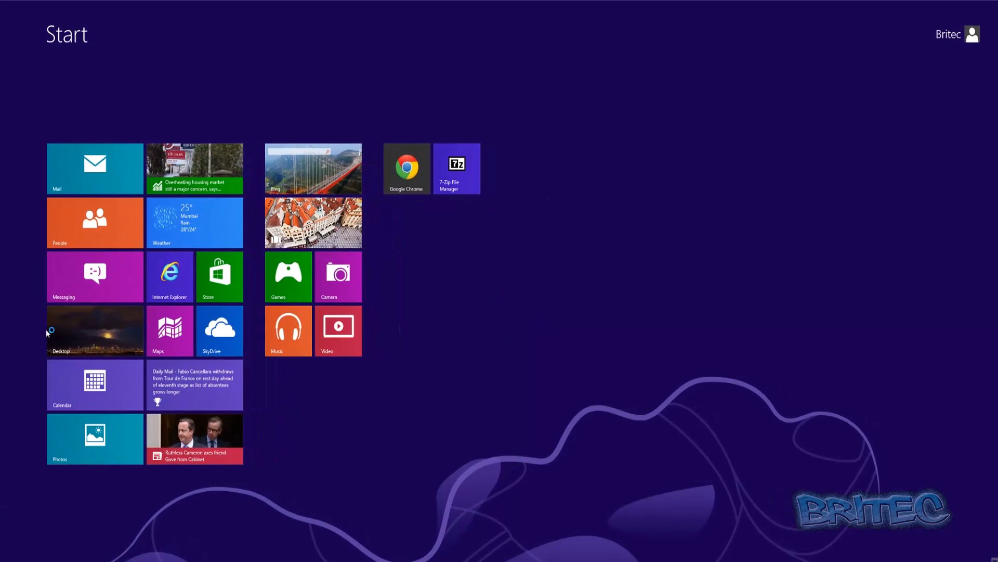
{"action": "left_click", "coordinate": [71, 331]}
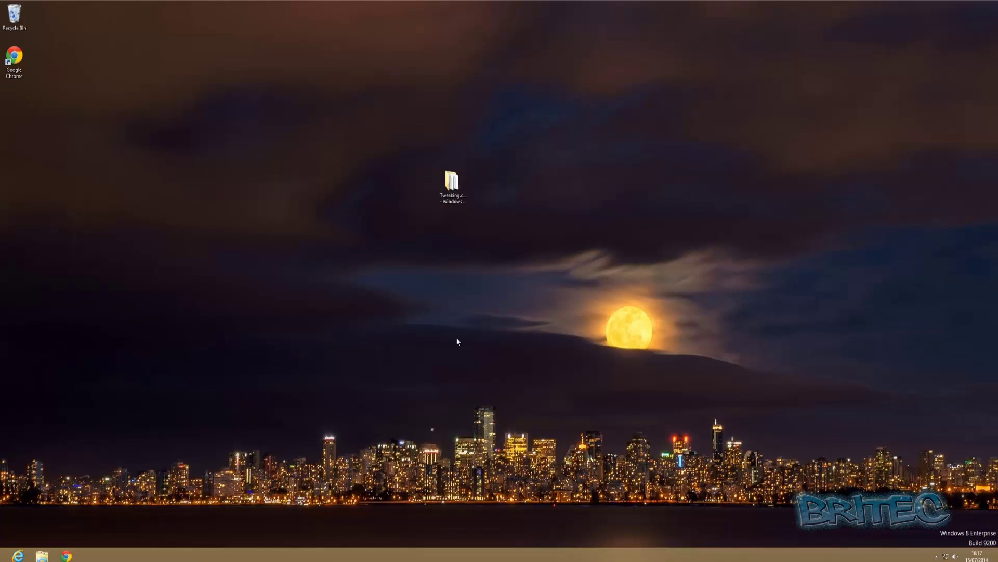